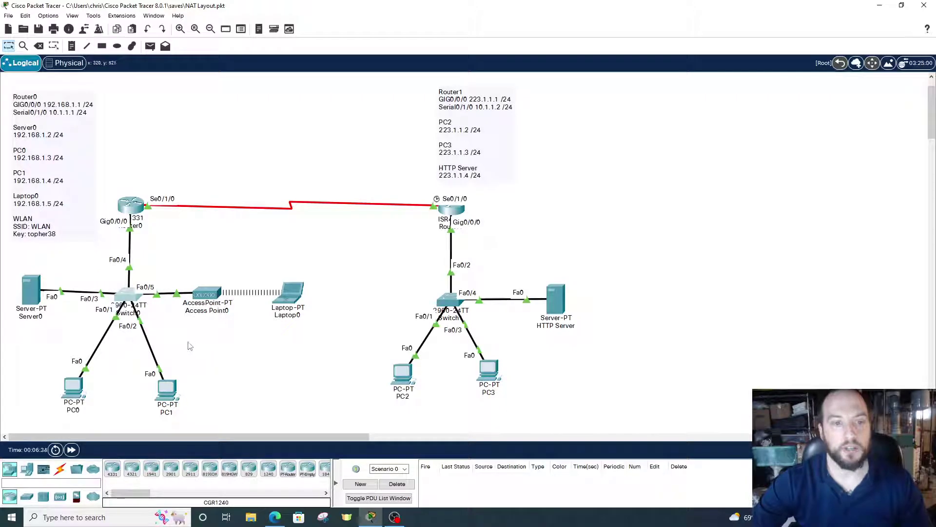
Open Switch0's CLI window and place it beside the topology
{"action": "left_click", "coordinate": [128, 294]}
{"action": "left_click_drag", "start_coordinate": [463, 82], "coordinate": [729, 81]}
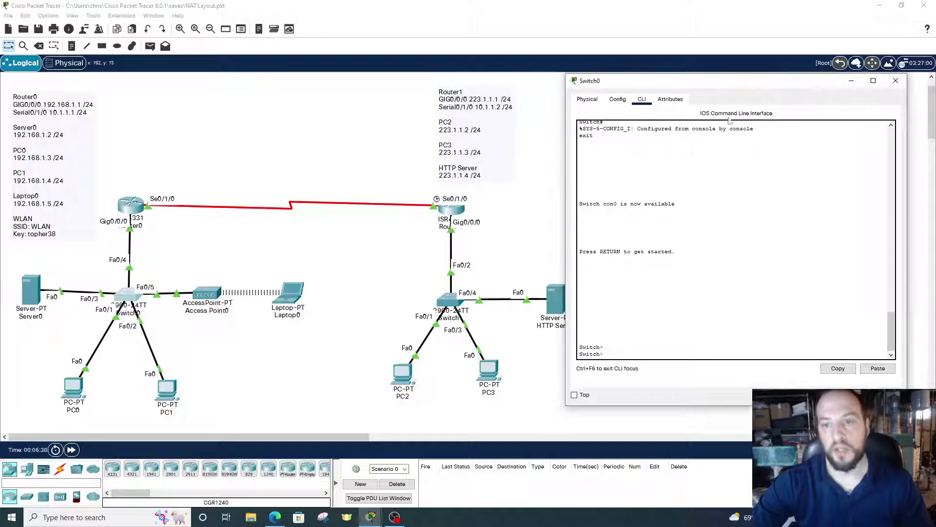
{"action": "left_click", "coordinate": [621, 357]}
{"action": "type", "text": "en"}
Enter privileged mode with 'en' and list the three-entry MAC address table
{"action": "key", "text": "Return"}
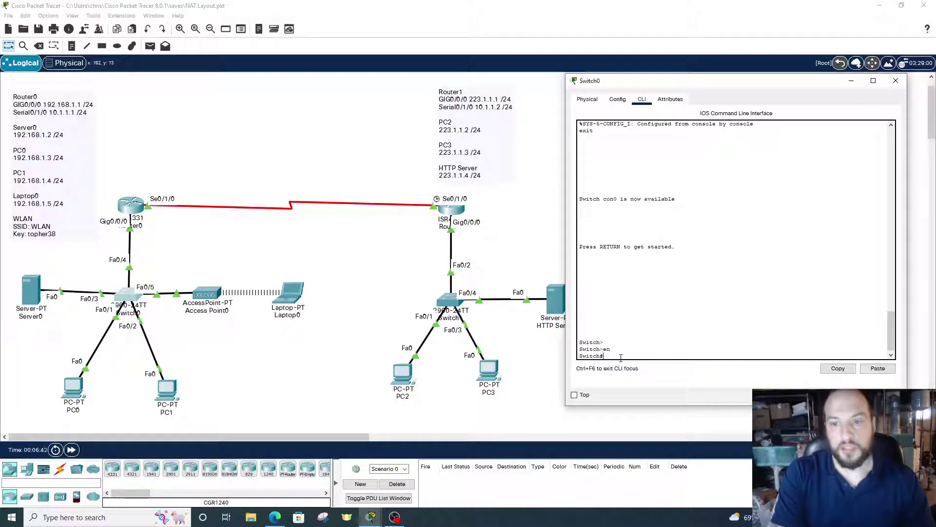
{"action": "type", "text": "show "}
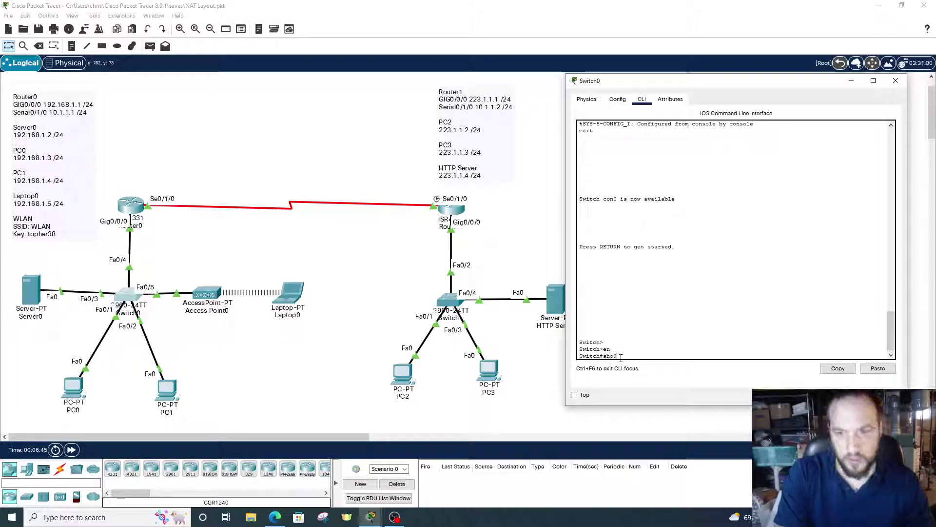
{"action": "type", "text": "mac asd"}
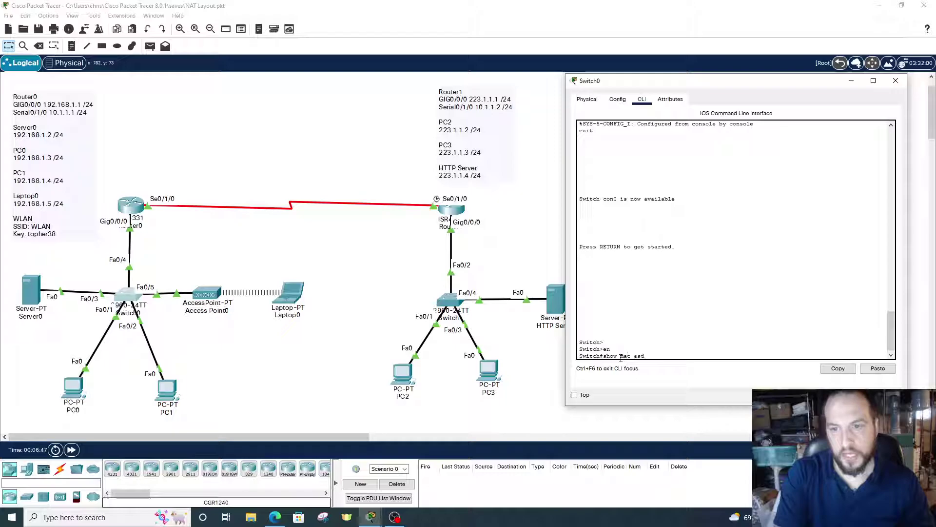
{"action": "key", "text": "BackSpace"}
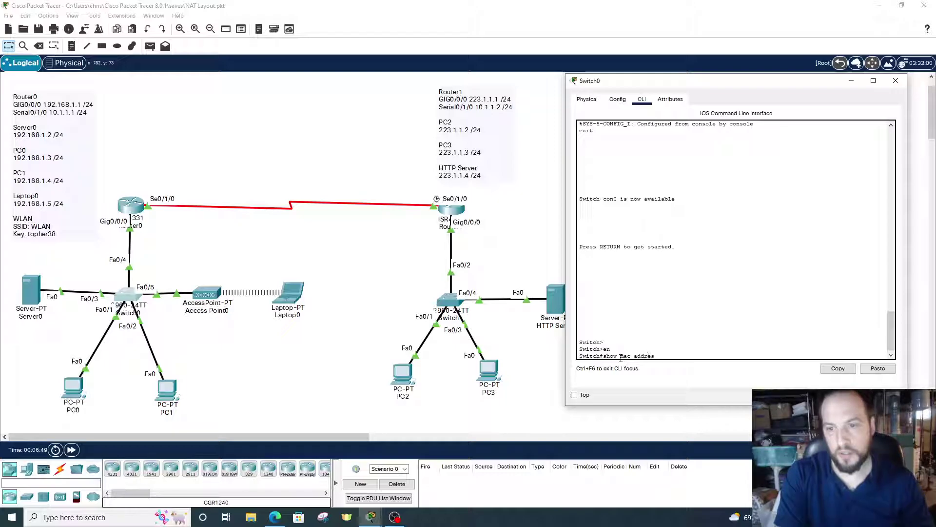
{"action": "type", "text": "s-table"}
{"action": "key", "text": "Return"}
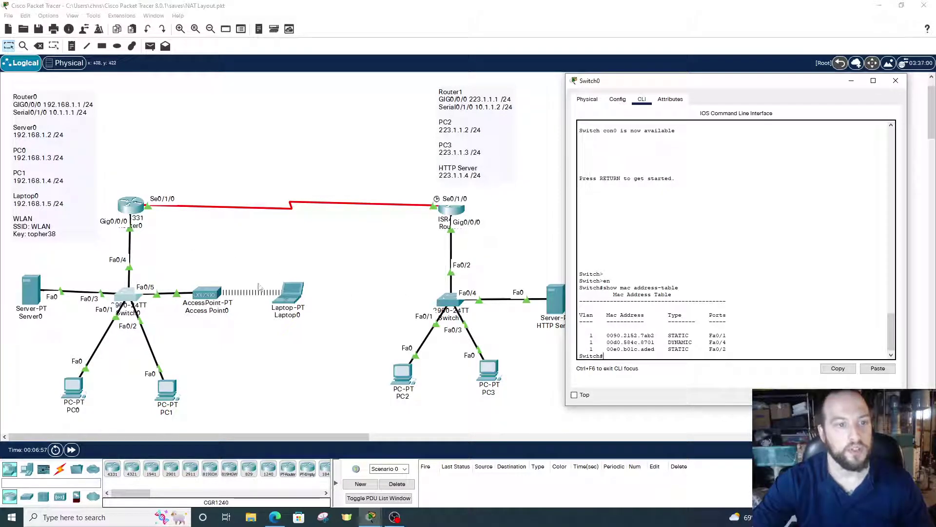
{"action": "mouse_move", "coordinate": [673, 85]}
{"action": "left_mouse_down"}
{"action": "mouse_move", "coordinate": [677, 106]}
{"action": "mouse_move", "coordinate": [647, 106]}
{"action": "left_mouse_up"}
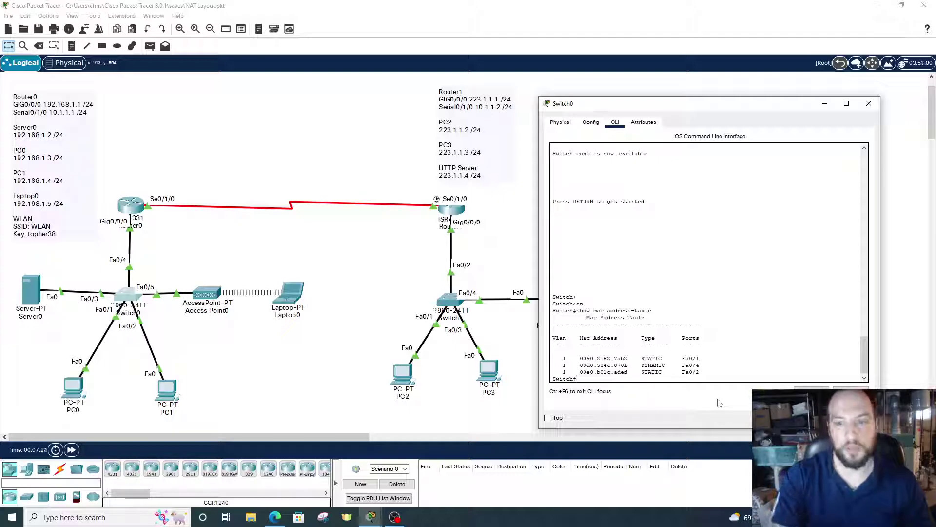
{"action": "type", "text": "conf t"}
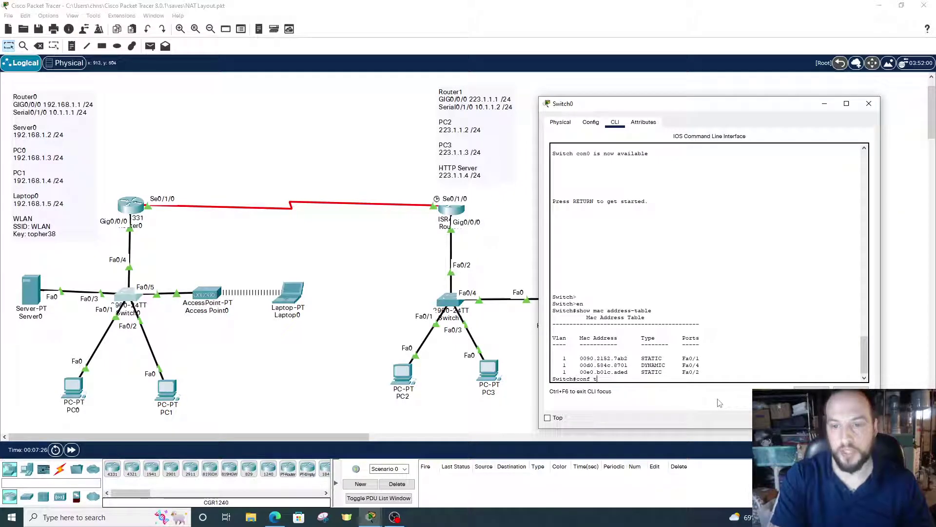
Enter global configuration, select interface Fa0/1 and set it to switchport mode access
{"action": "key", "text": "Return"}
{"action": "key", "text": "Return"}
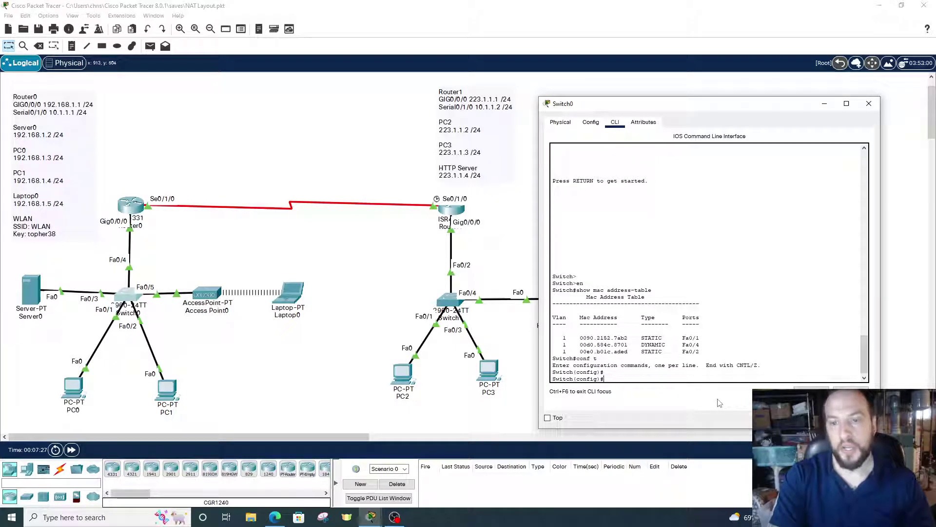
{"action": "type", "text": "a"}
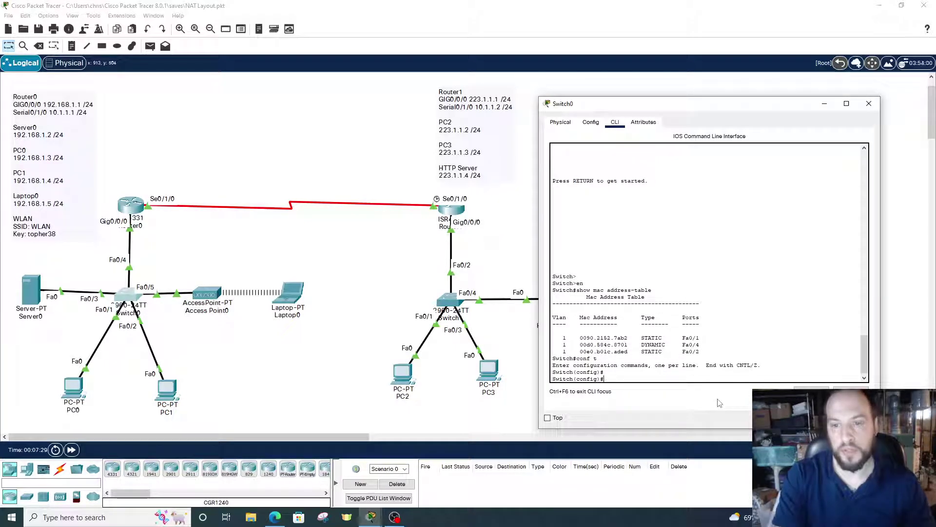
{"action": "type", "text": "inte"}
{"action": "type", "text": "rface range"}
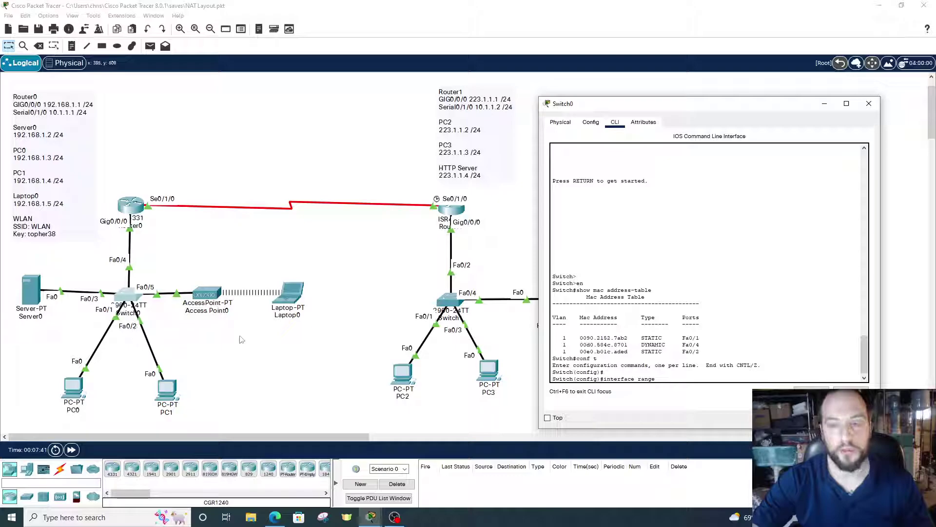
{"action": "key", "text": "BackSpace"}
{"action": "key", "text": "BackSpace"}
{"action": "key", "text": "BackSpace"}
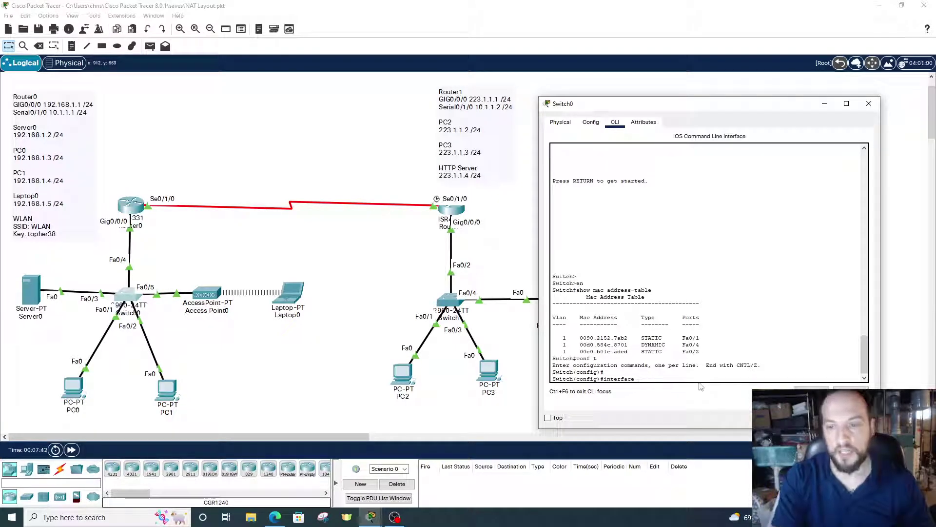
{"action": "type", "text": "fa0/1"}
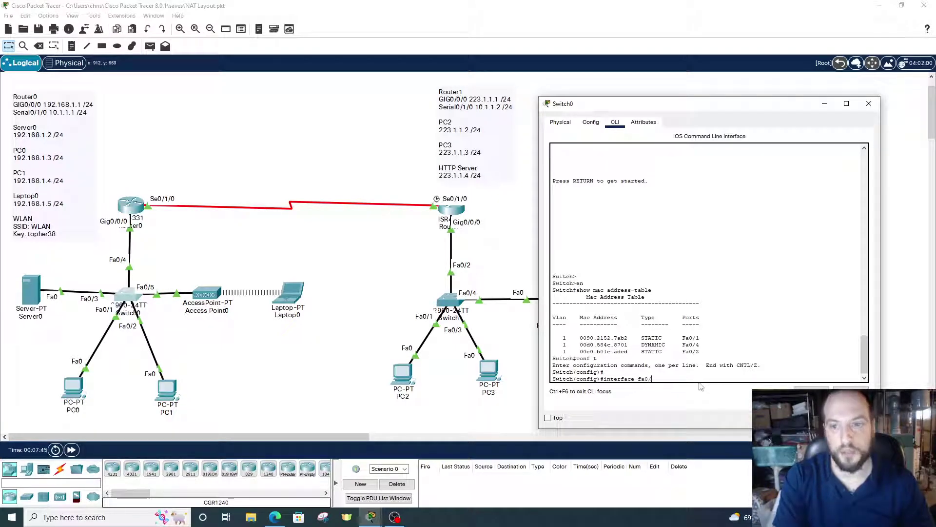
{"action": "key", "text": "Return"}
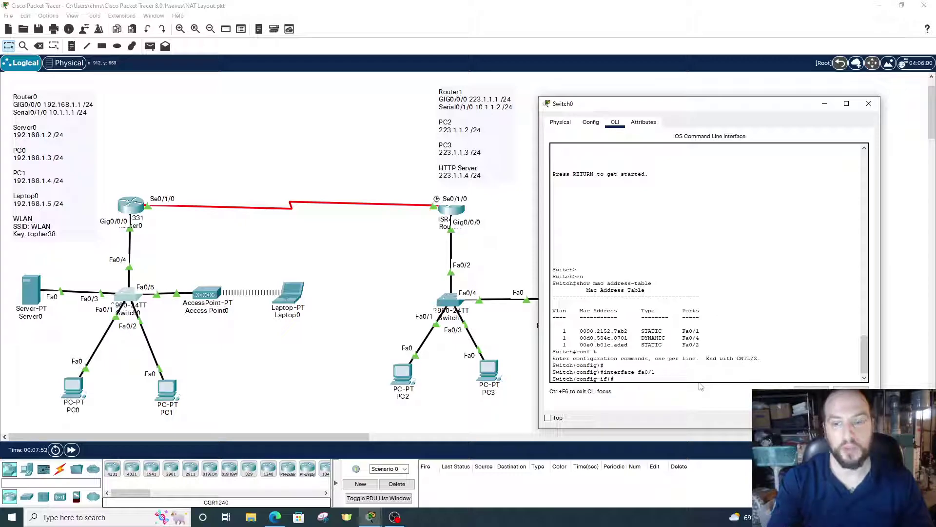
{"action": "type", "text": "switchport mode"}
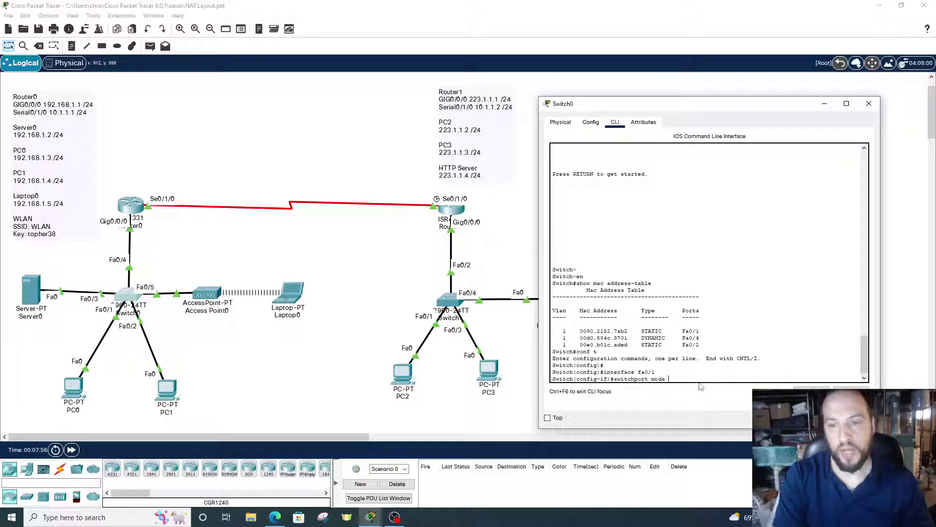
{"action": "type", "text": "acces"}
{"action": "type", "text": "s"}
{"action": "key", "text": "Return"}
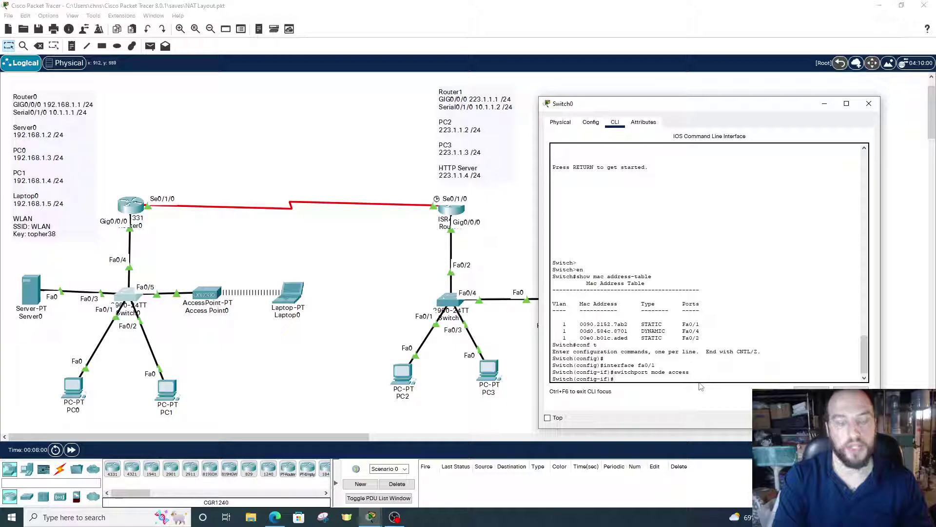
{"action": "type", "text": "switchport port-secu"}
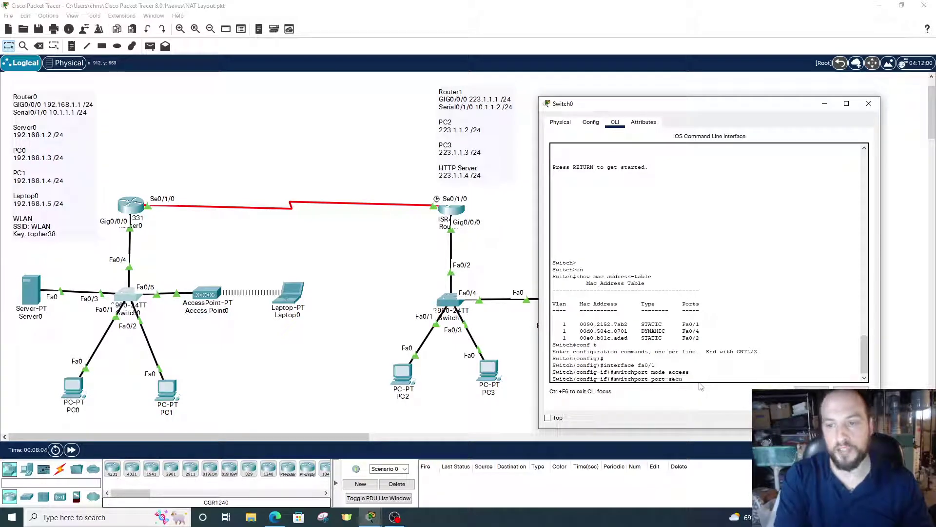
{"action": "type", "text": "rity max"}
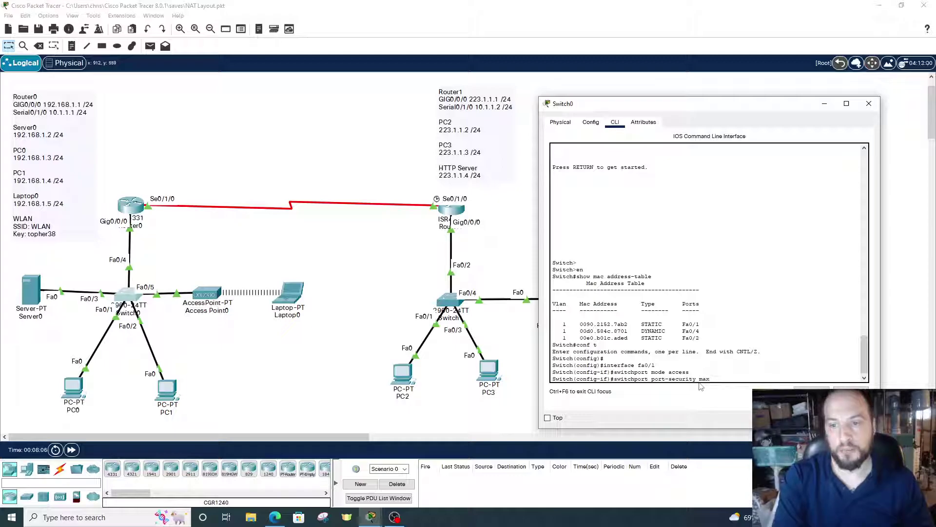
{"action": "type", "text": "cum"}
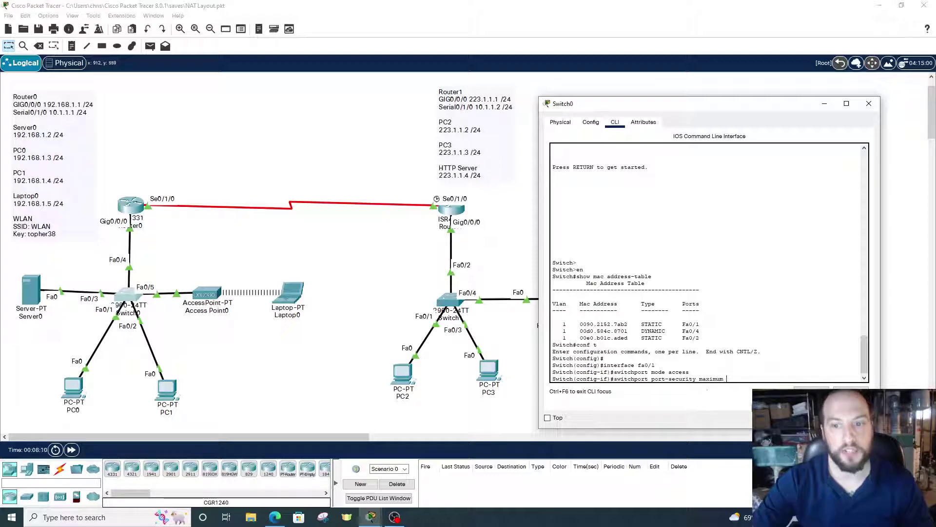
{"action": "type", "text": " 6"}
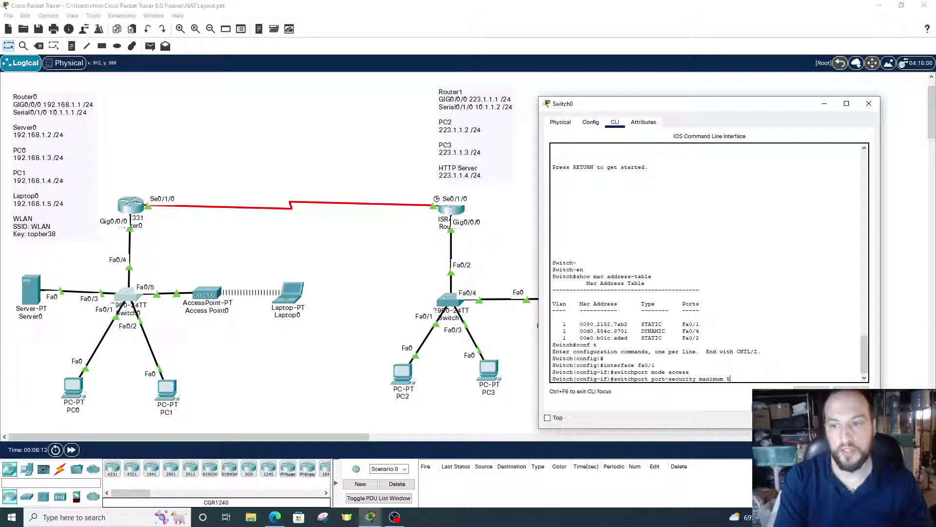
Set Fa0/1's port-security maximum to 5, list violation options, and bring up Cisco's guide
{"action": "key", "text": "BackSpace"}
{"action": "type", "text": "?"}
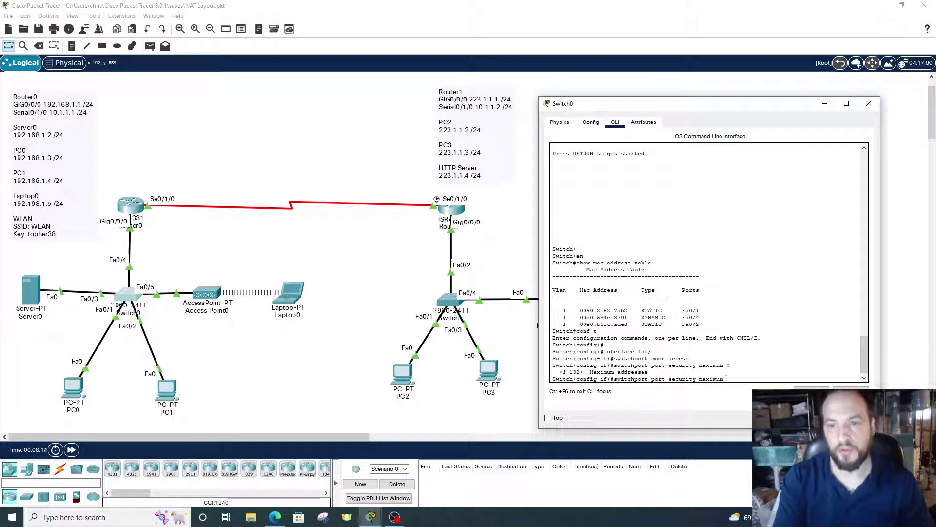
{"action": "type", "text": "5"}
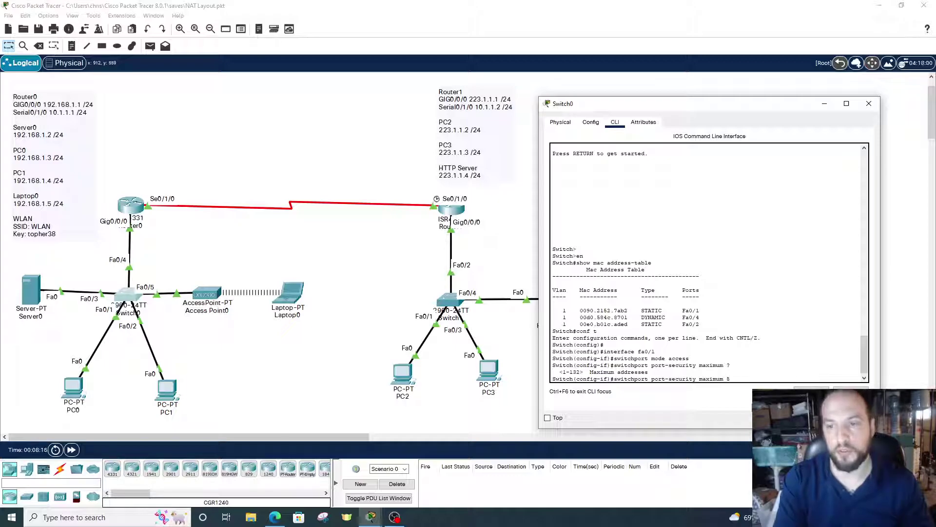
{"action": "key", "text": "Return"}
{"action": "type", "text": "switchport port-se"}
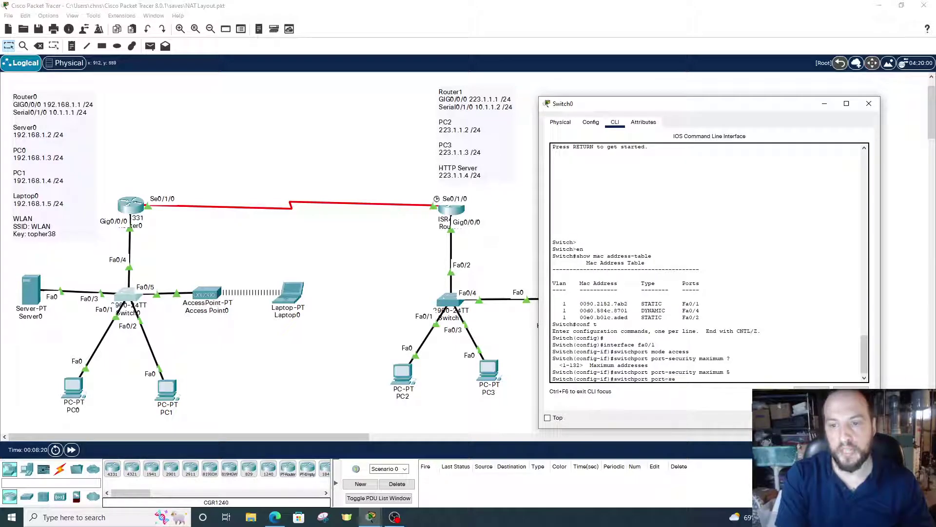
{"action": "type", "text": "curity v"}
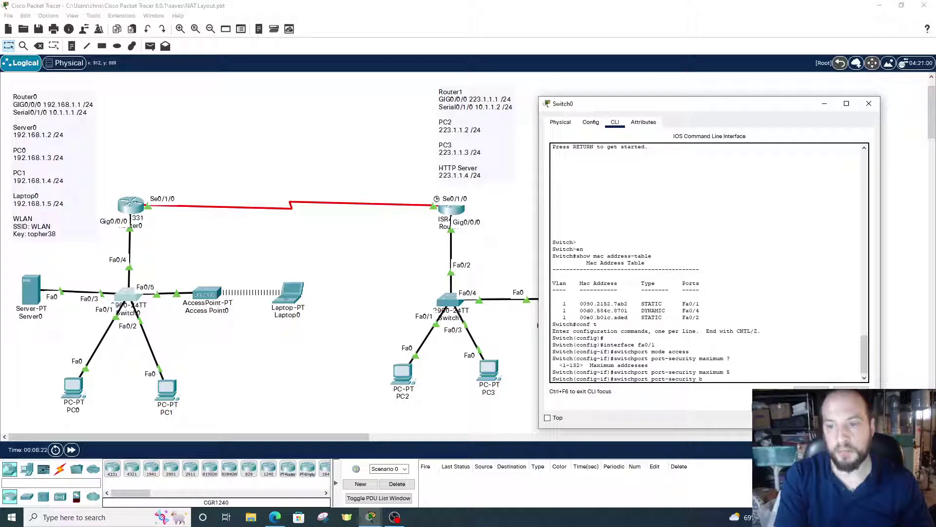
{"action": "type", "text": "iolation"}
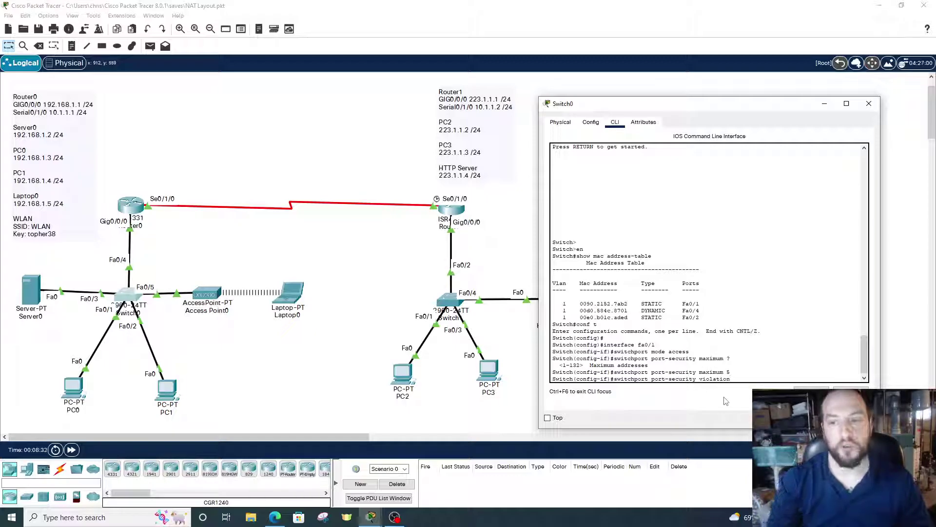
{"action": "type", "text": " ?"}
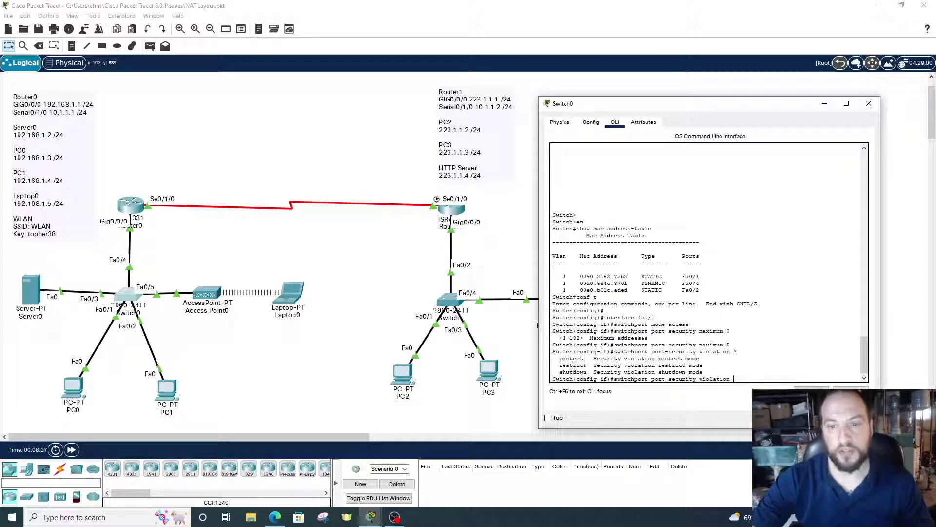
{"action": "left_click_drag", "start_coordinate": [711, 105], "coordinate": [709, 95]}
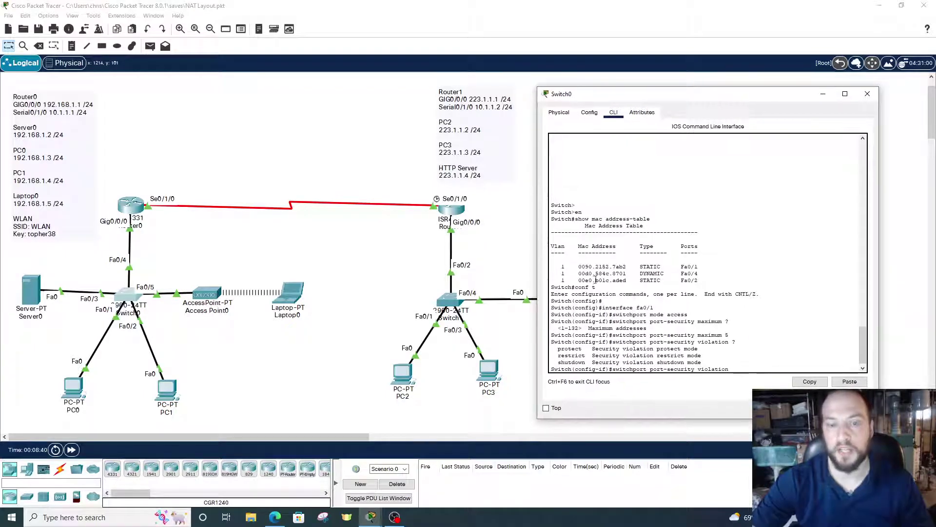
{"action": "key", "text": "alt+Tab"}
{"action": "left_click_drag", "start_coordinate": [766, 20], "coordinate": [711, 42]}
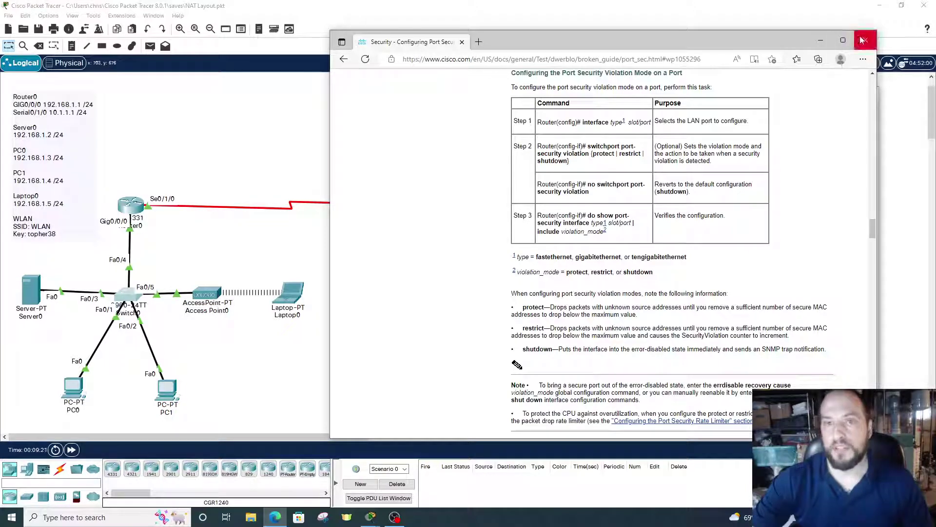
Close the guide, set Fa0/1's violation mode to shutdown, and exit to privileged mode
{"action": "left_click", "coordinate": [821, 40]}
{"action": "type", "text": "switchport port-security violation shutdown"}
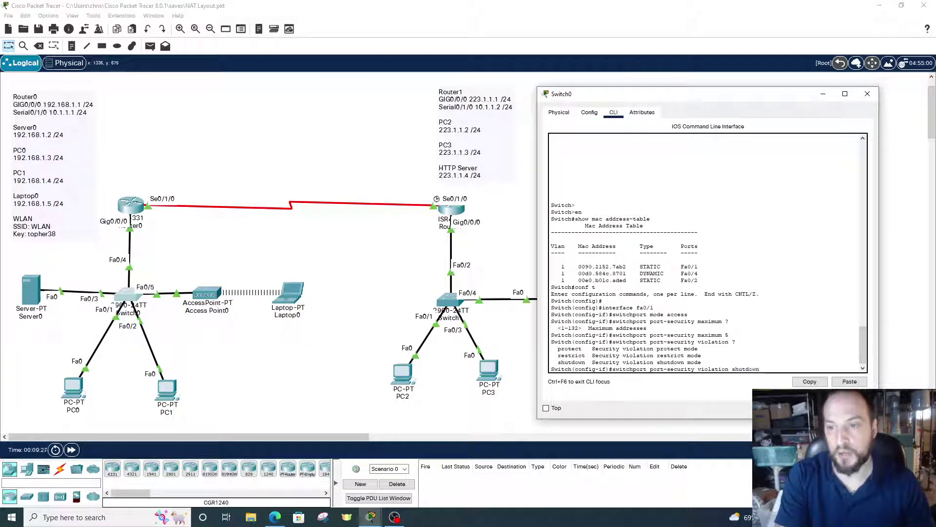
{"action": "key", "text": "Return"}
{"action": "type", "text": "exit"}
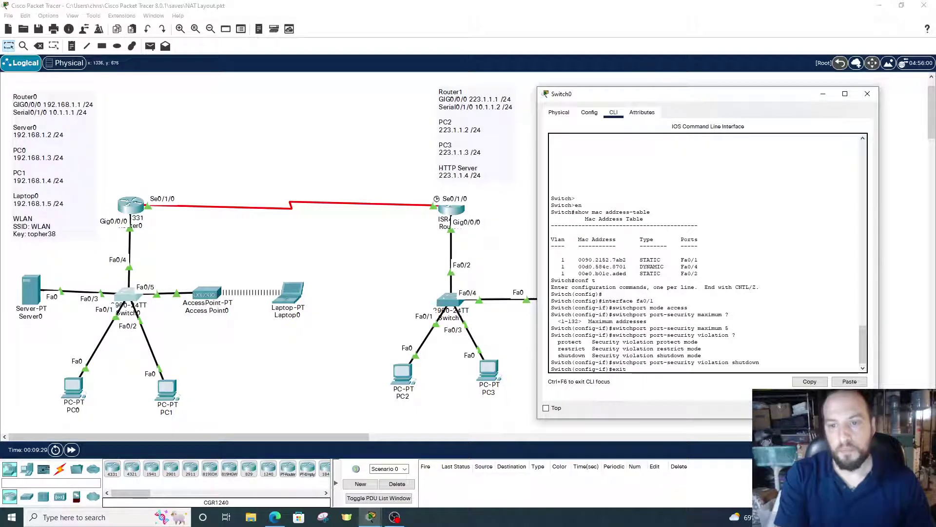
{"action": "key", "text": "Return"}
{"action": "type", "text": "exit"}
{"action": "key", "text": "Return"}
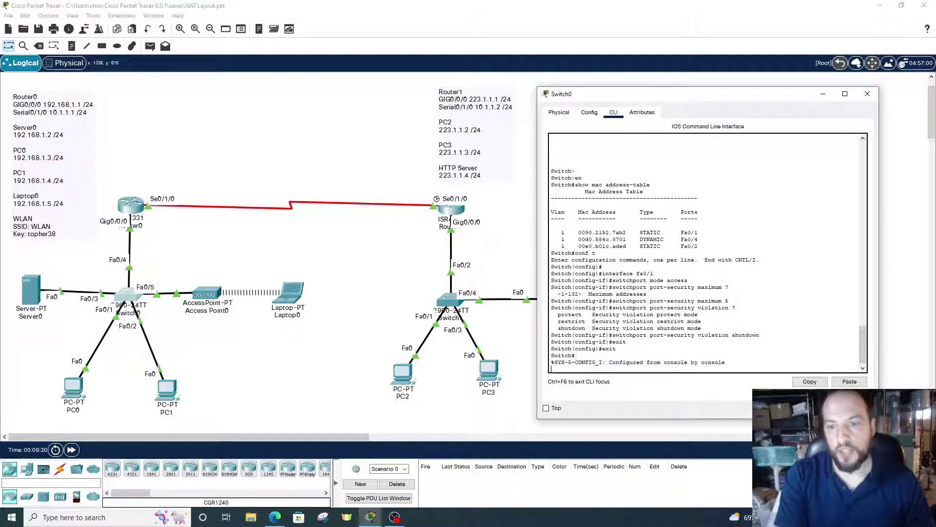
{"action": "key", "text": "Return"}
{"action": "key", "text": "Return"}
{"action": "key", "text": "Return"}
{"action": "type", "text": "show port-"}
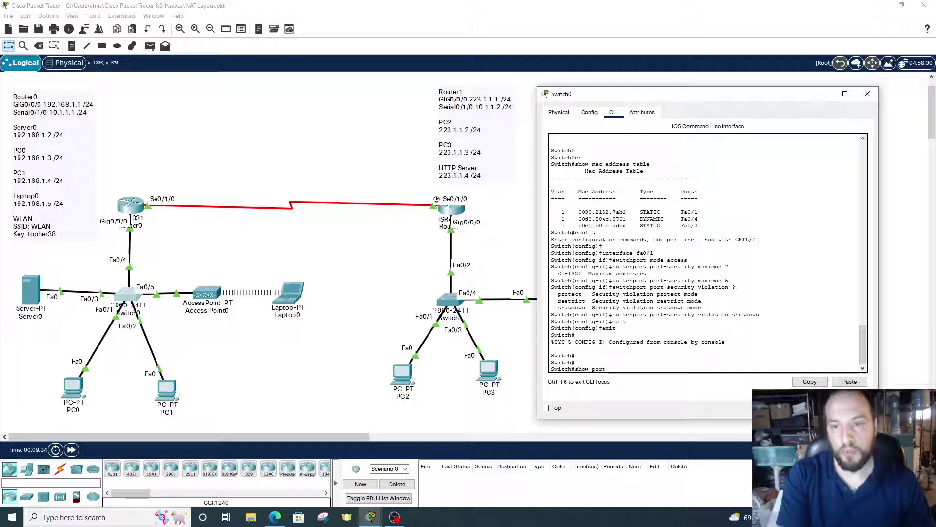
{"action": "type", "text": "security"}
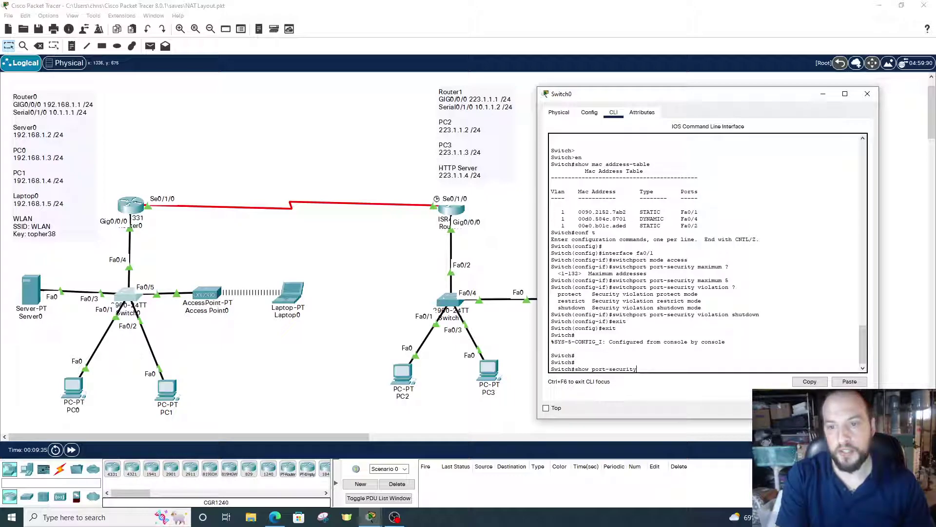
Run 'show port-security' to list Fa0/1 and Fa0/2 with maximum 5 and Shutdown
{"action": "key", "text": "Return"}
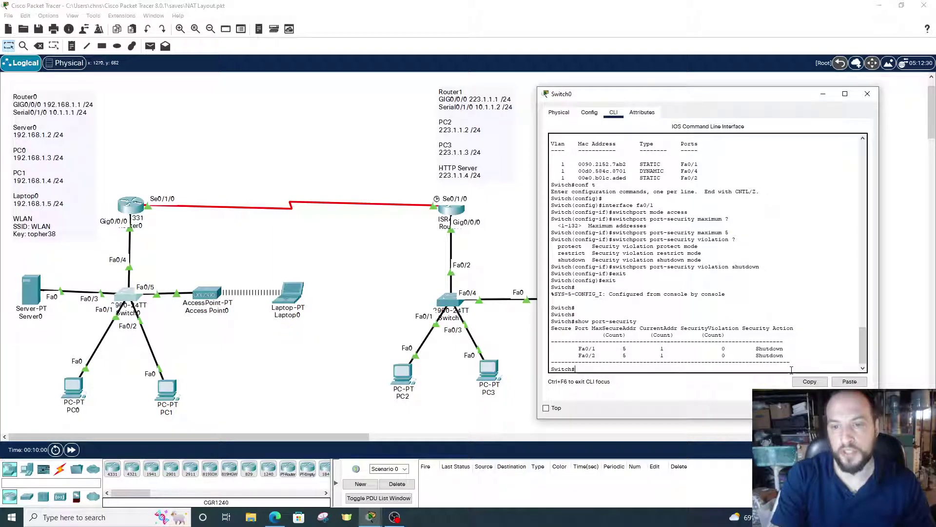
Run 'show port-security interface fa0/1': enabled, Secure-up, Shutdown mode, one learned address
{"action": "key", "text": "Return"}
{"action": "key", "text": "Return"}
{"action": "type", "text": "show i"}
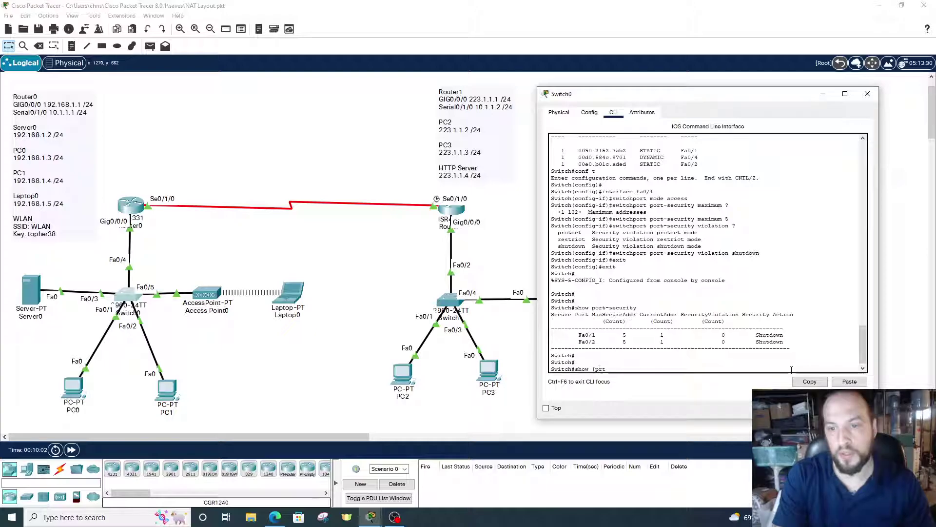
{"action": "key", "text": "BackSpace"}
{"action": "type", "text": "port-securi"}
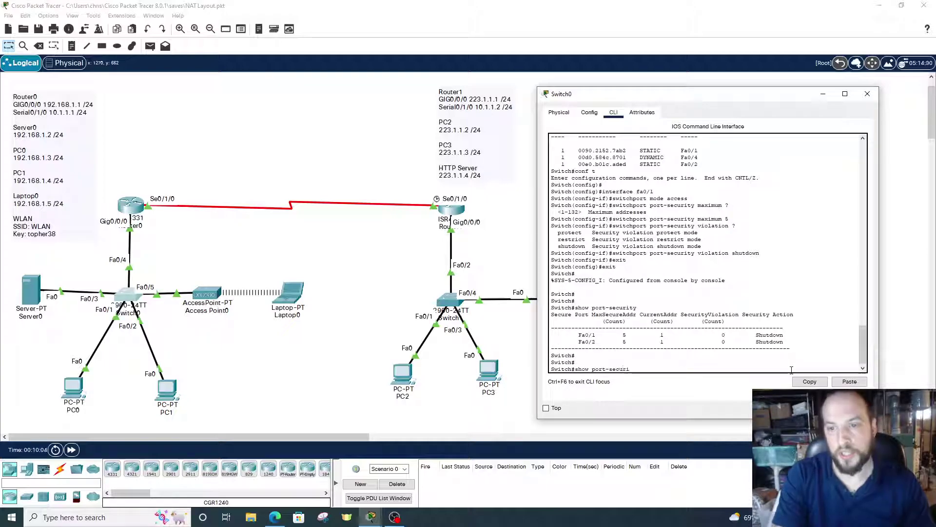
{"action": "key", "text": "BackSpace"}
{"action": "key", "text": "BackSpace"}
{"action": "key", "text": "BackSpace"}
{"action": "key", "text": "BackSpace"}
{"action": "key", "text": "BackSpace"}
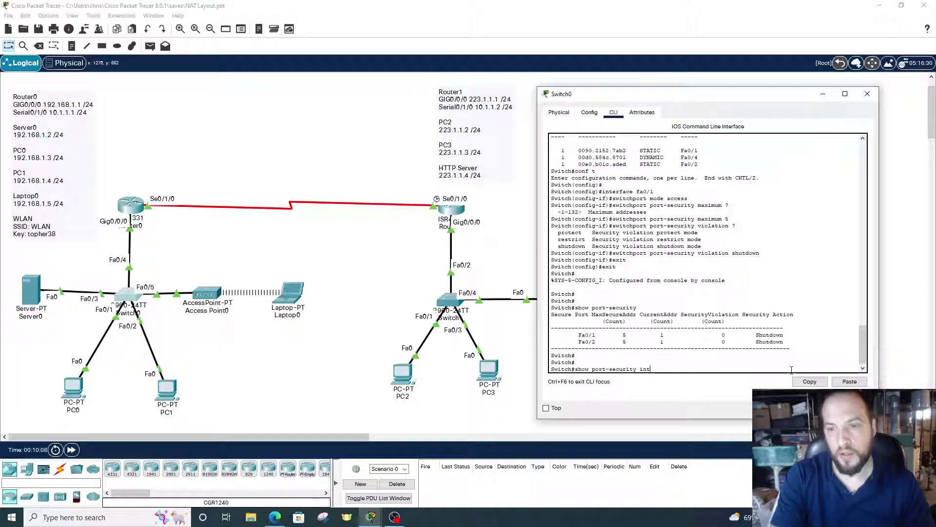
{"action": "type", "text": "erface fa0/"}
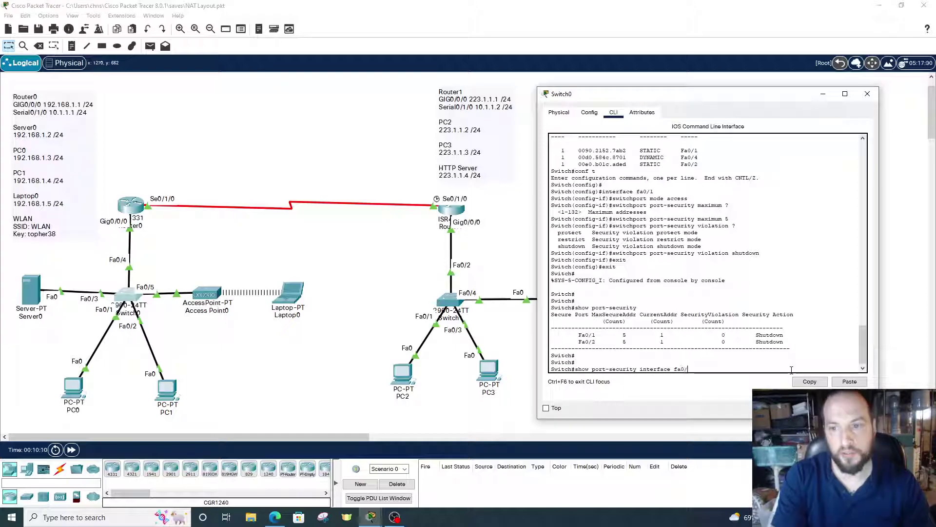
{"action": "type", "text": "1"}
{"action": "key", "text": "Return"}
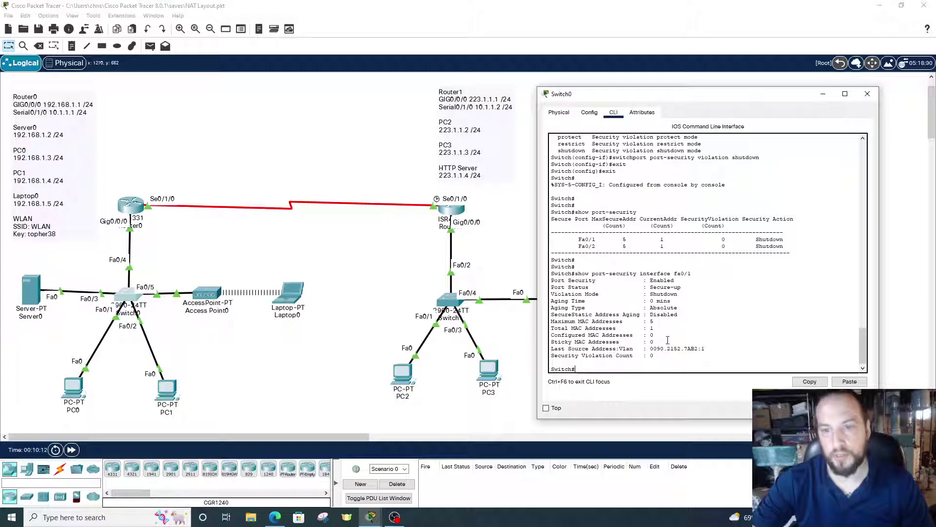